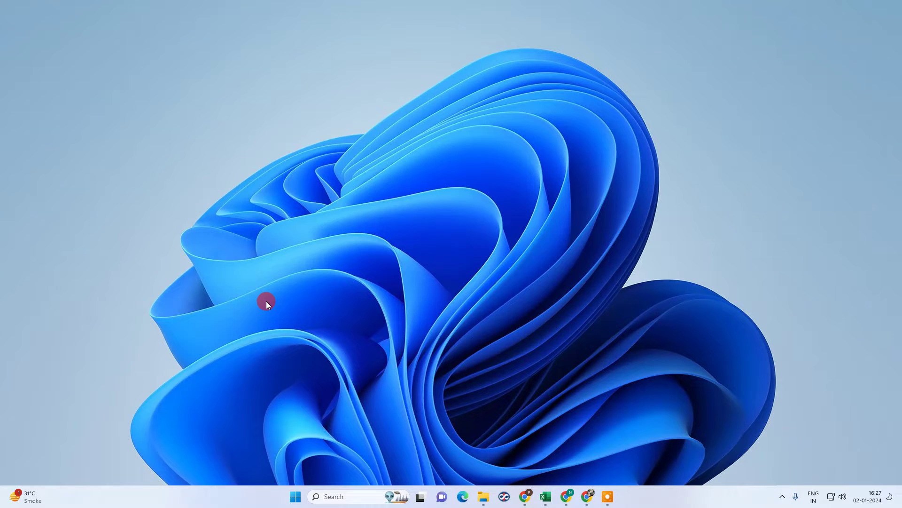
- Refresh the desktop and switch to the Google Docs document
right_click(420, 131)
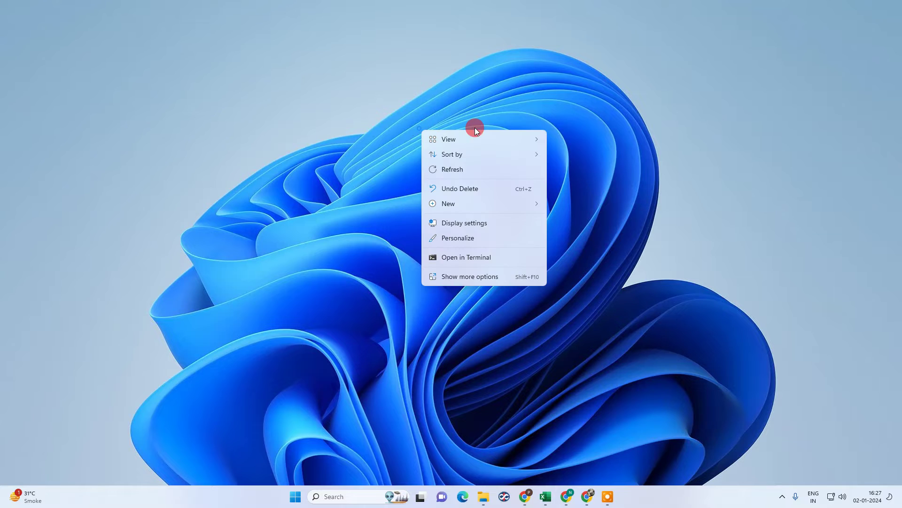
click(477, 169)
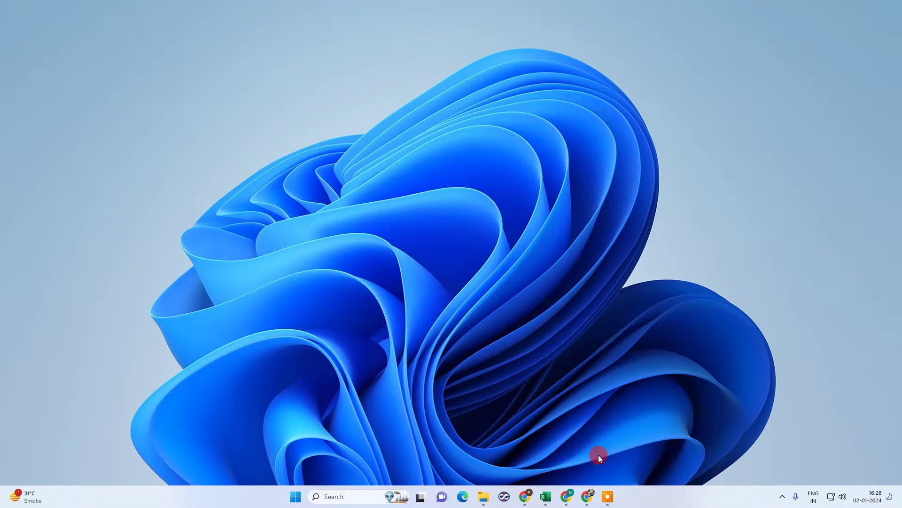
click(566, 496)
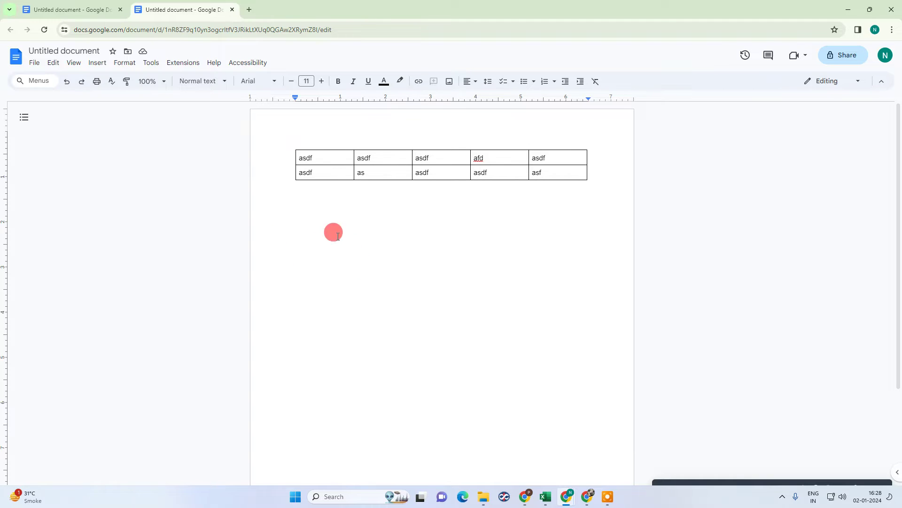
- Delete the text line above the two-row table, leaving that line empty
click(335, 145)
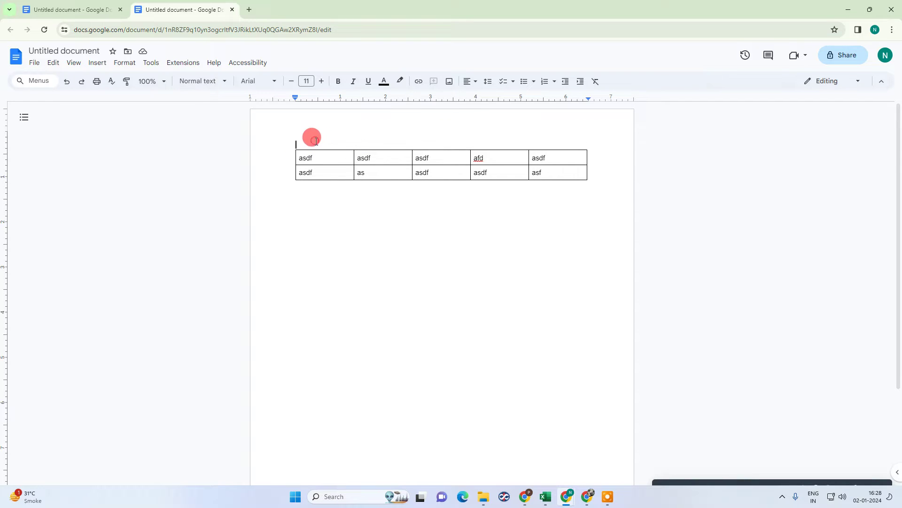
text(asfasdf asdfasdf asdf sdf asdf asdf)
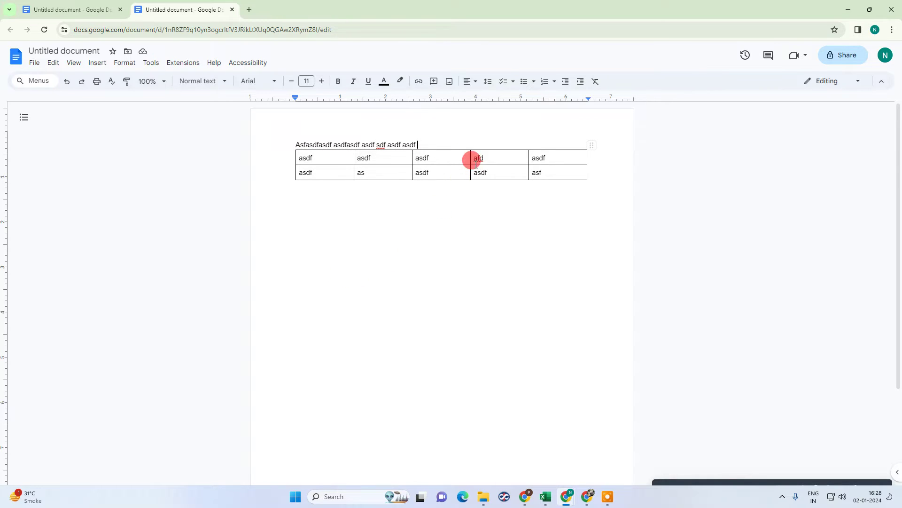
drag(447, 143, 183, 139)
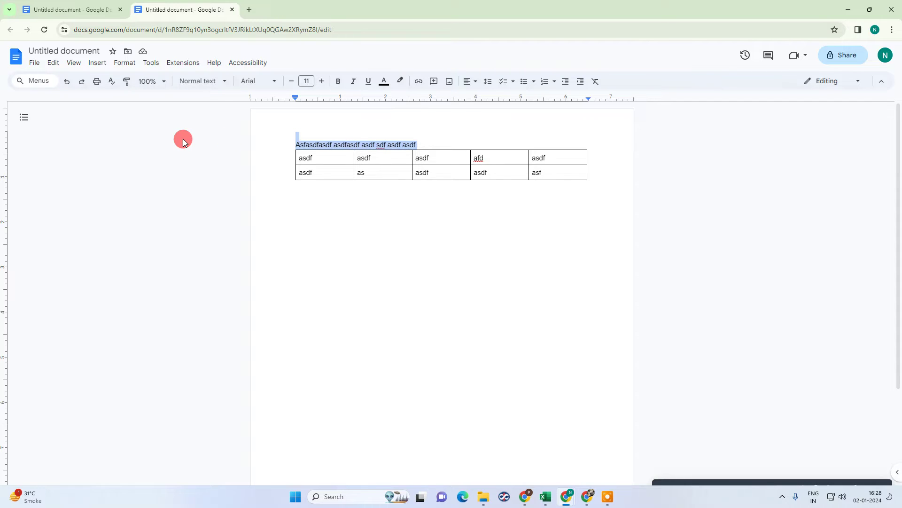
drag(416, 143, 188, 175)
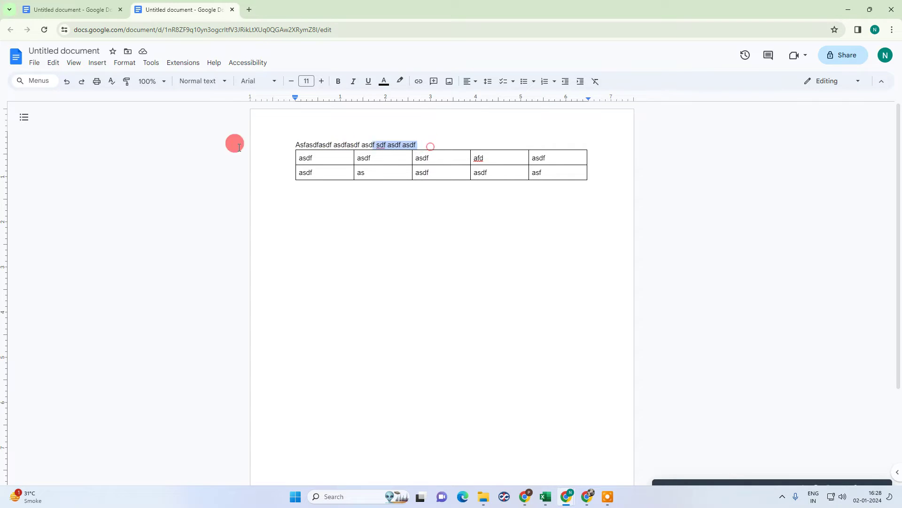
key(BackSpace)
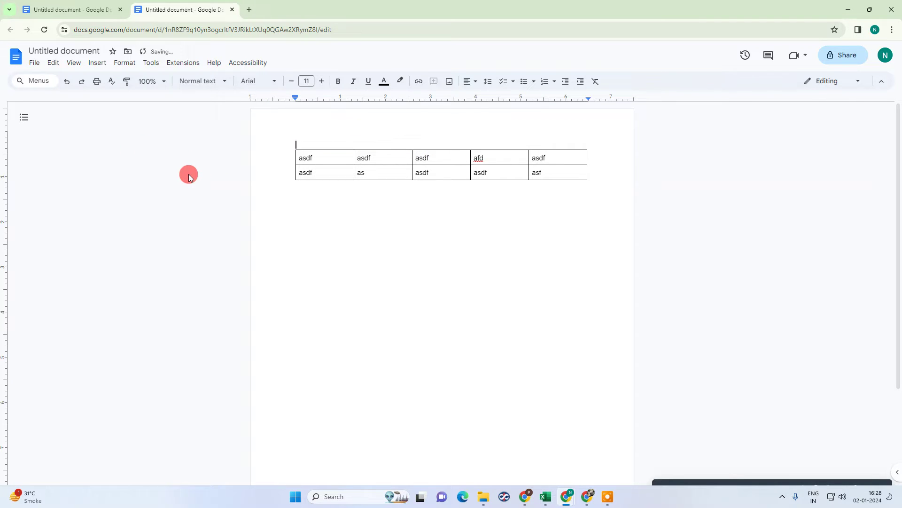
text(asfasdfasdf)
click(325, 152)
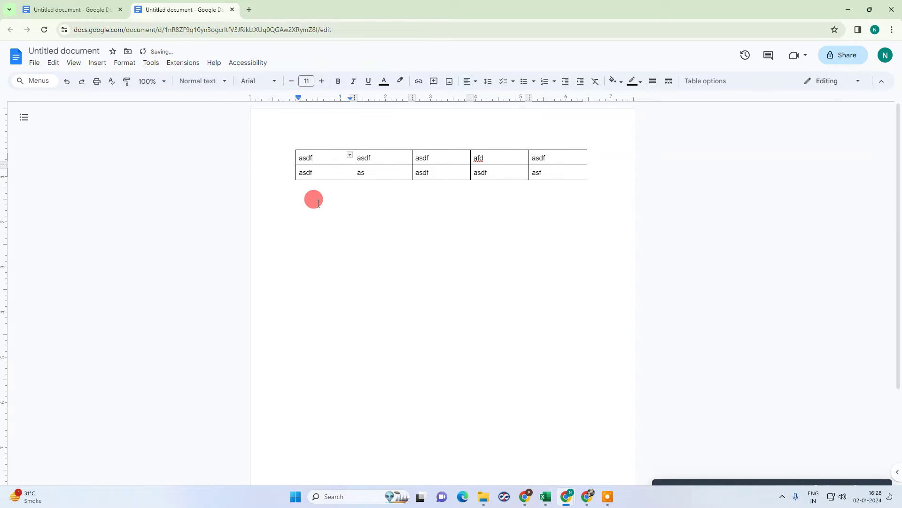
- Select every cell of the two-row table and Cut it from the document
click(397, 170)
click(322, 157)
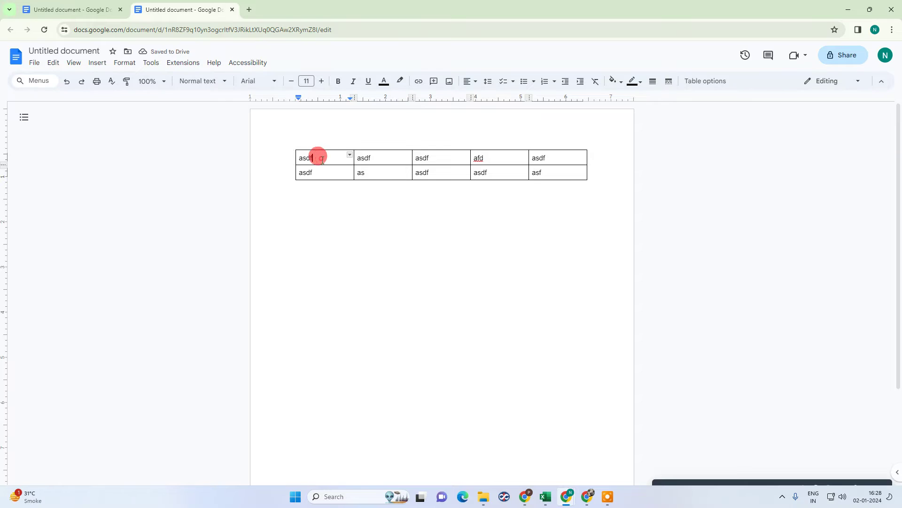
drag(321, 158, 558, 163)
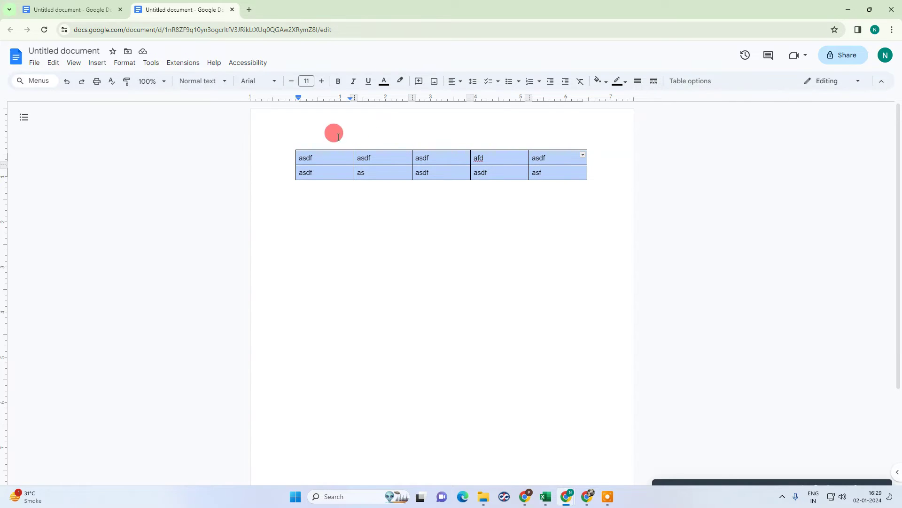
click(344, 198)
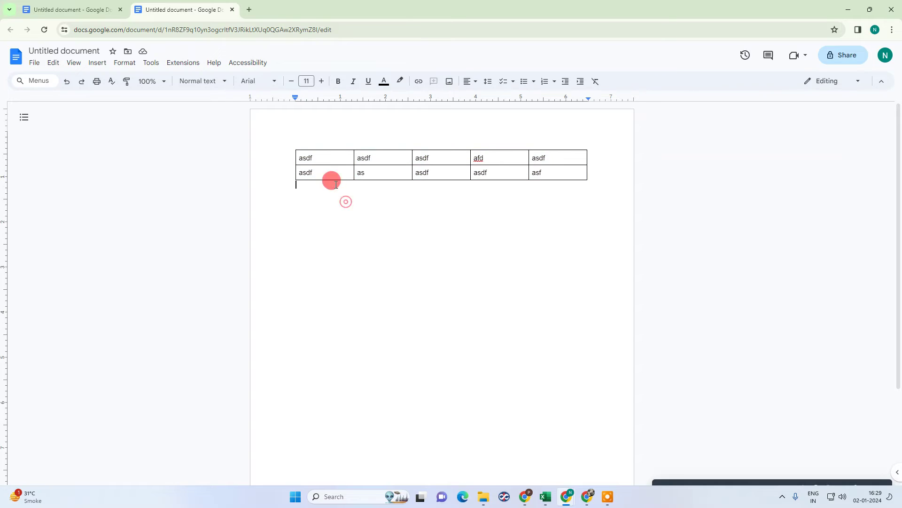
click(325, 158)
drag(344, 156, 557, 168)
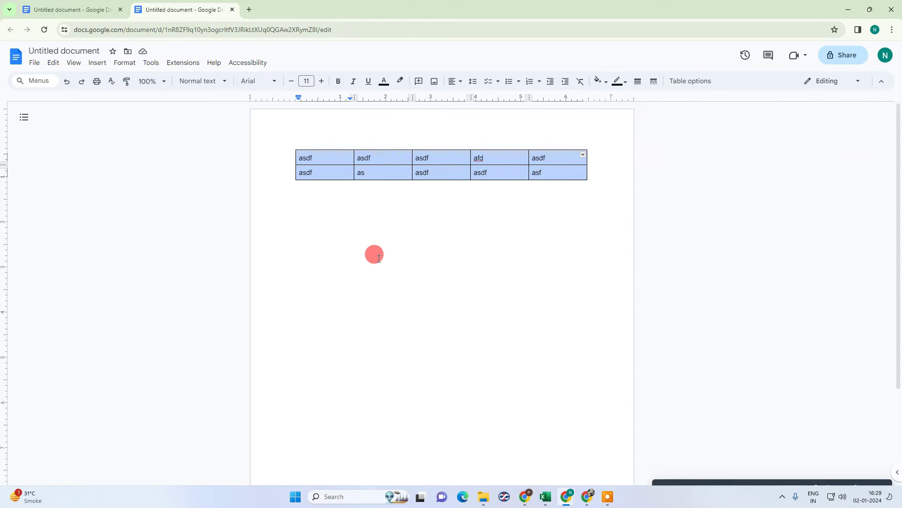
right_click(335, 157)
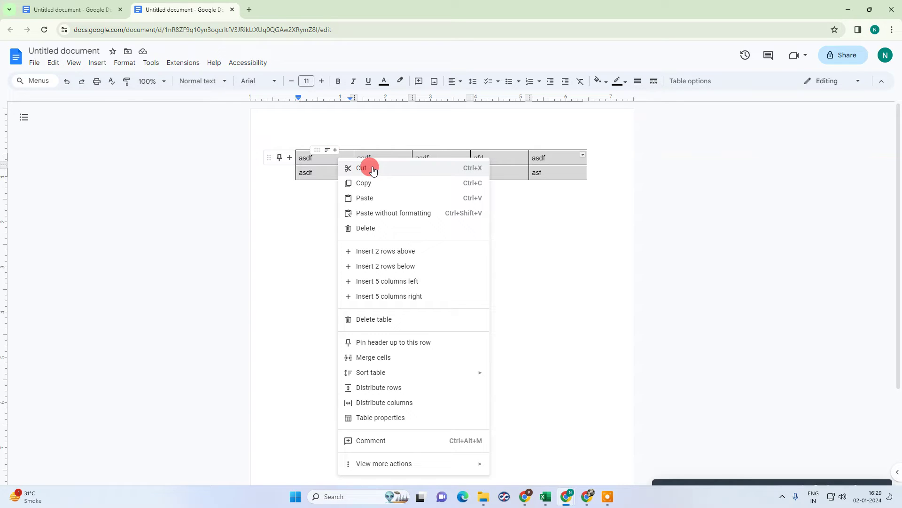
click(414, 169)
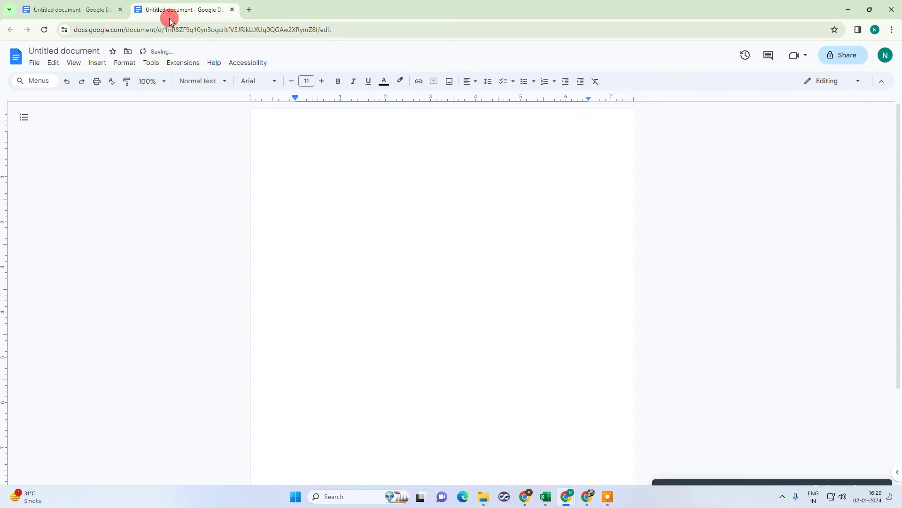
- Create a new drawing with Insert > Drawing > New and paste the cut table onto its canvas
click(97, 63)
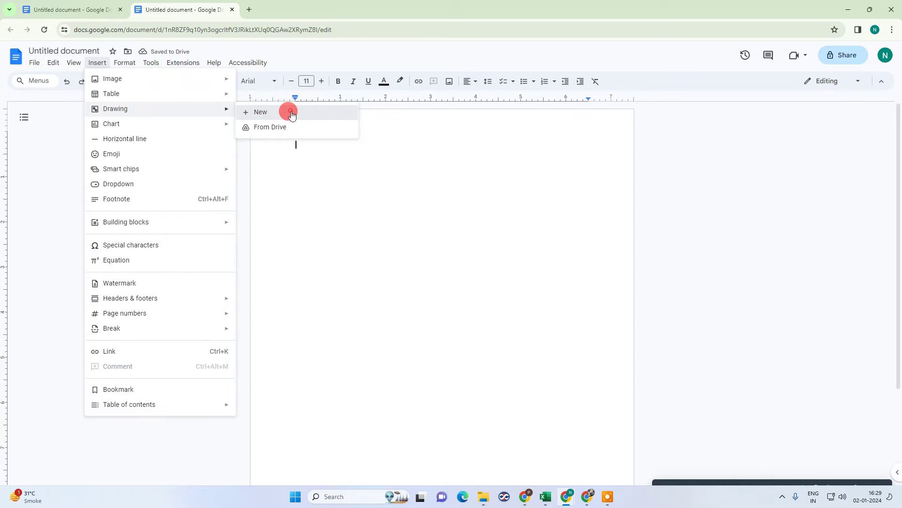
click(289, 111)
right_click(359, 166)
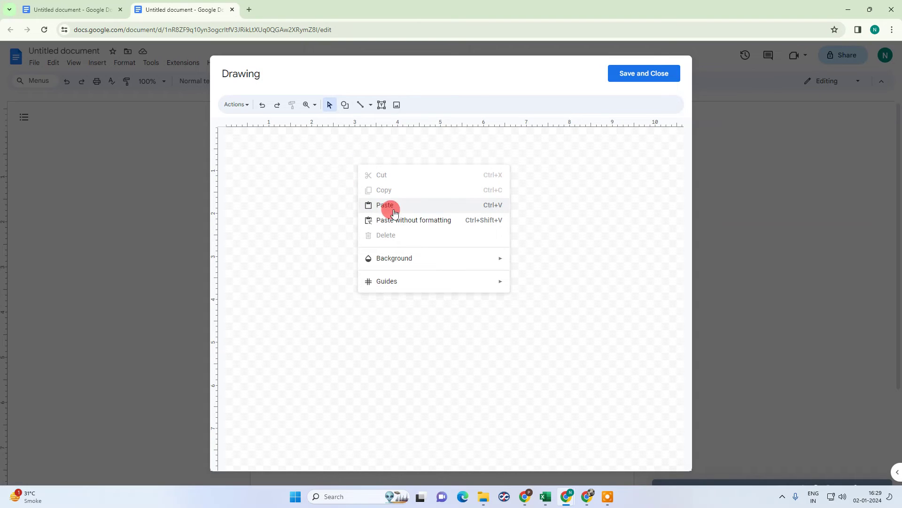
click(364, 205)
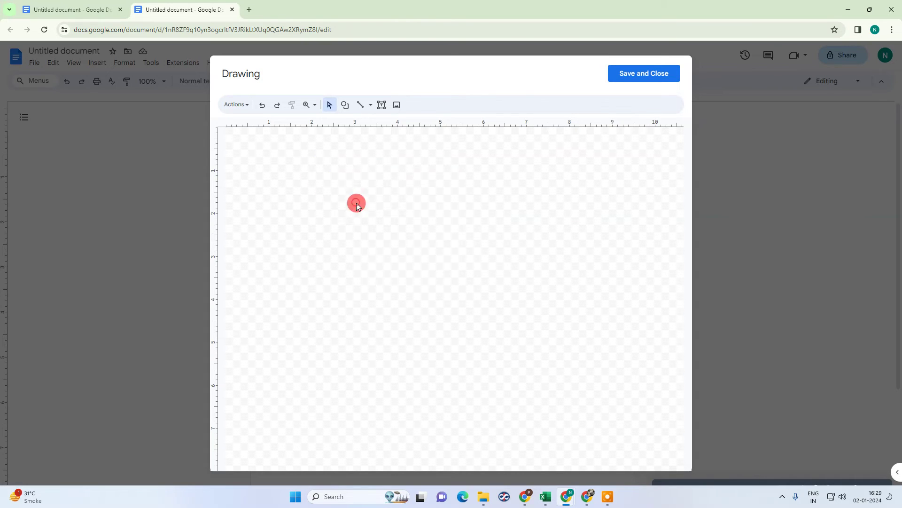
click(379, 252)
click(306, 146)
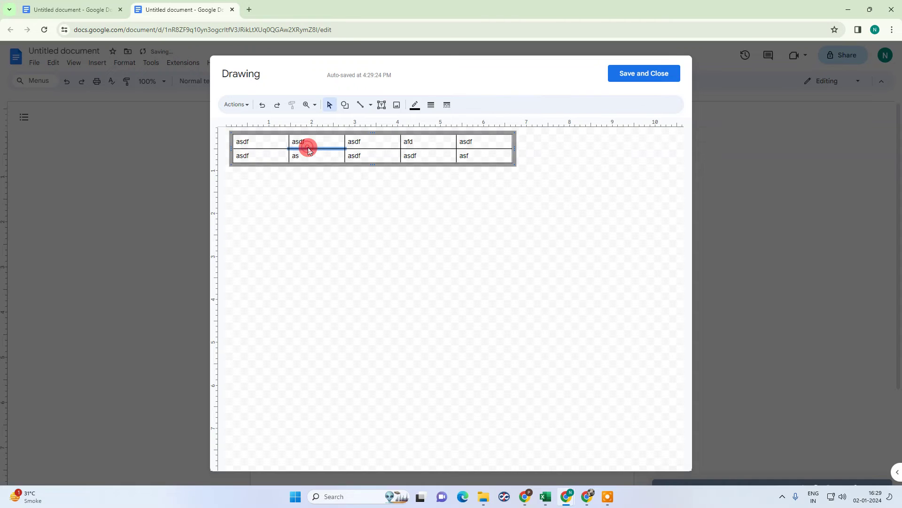
- Save the drawing into the document, set it to Wrap text, and nudge it slightly
click(668, 78)
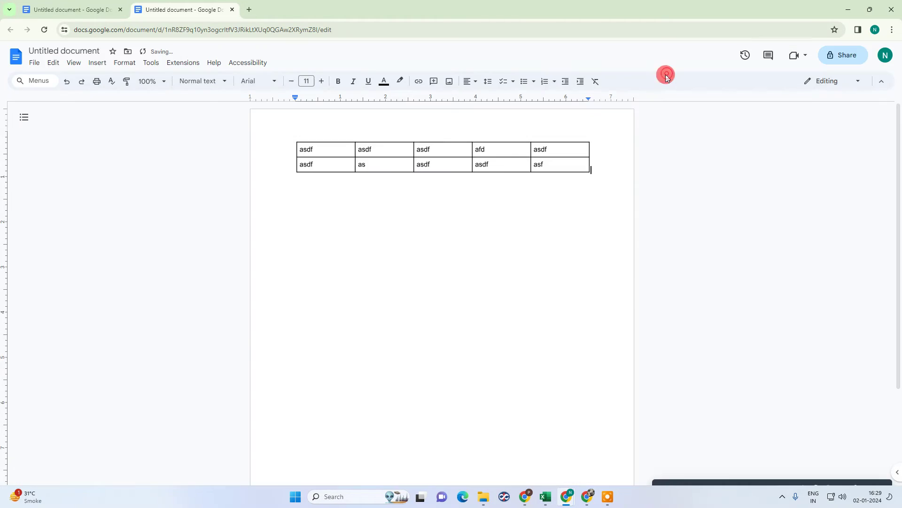
click(383, 155)
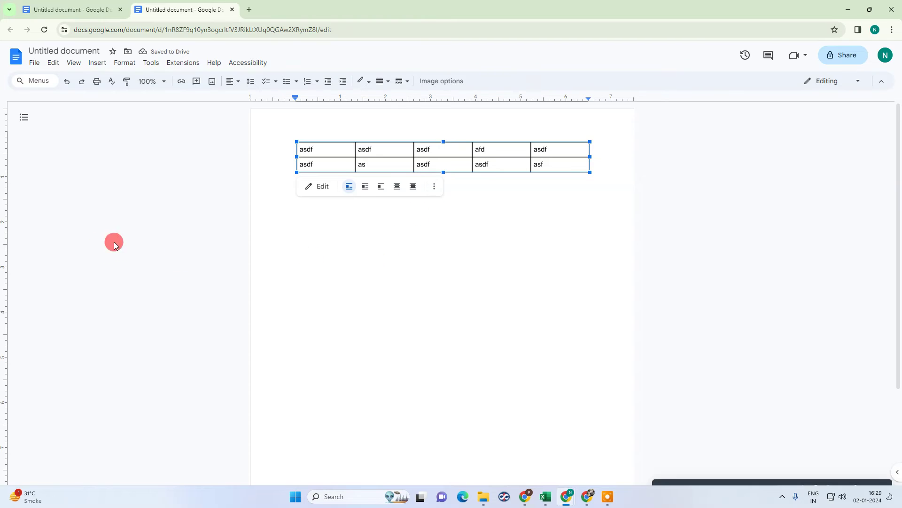
click(365, 188)
click(385, 240)
mouse_move(419, 149)
mouse_down()
mouse_move(417, 221)
mouse_move(413, 135)
mouse_up()
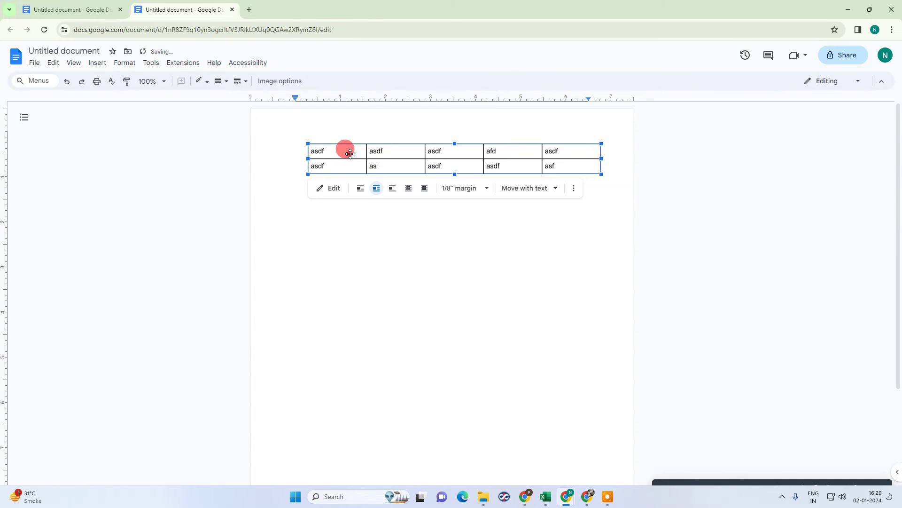
double_click(350, 155)
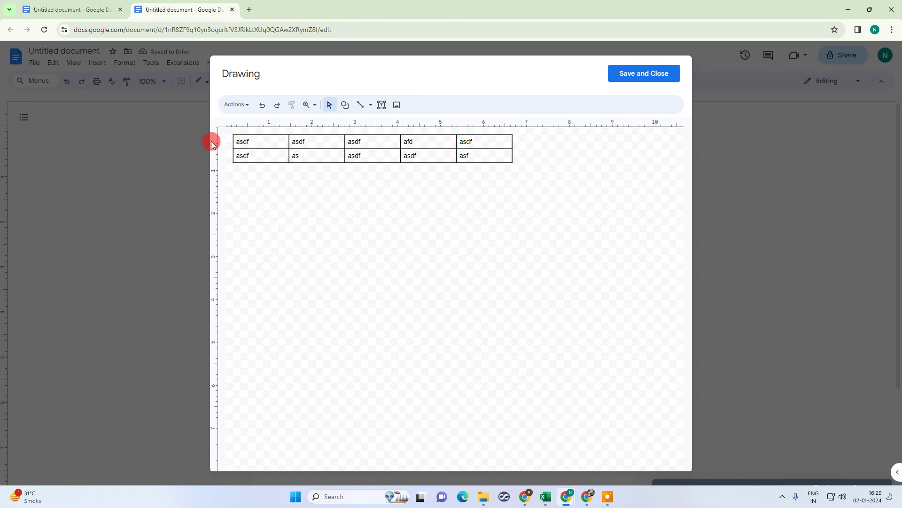
- Add longer text to all five top-row cells of the table drawing, then save it
click(260, 138)
text(asdfas)
click(318, 140)
text(asdfas)
click(395, 141)
text(a)
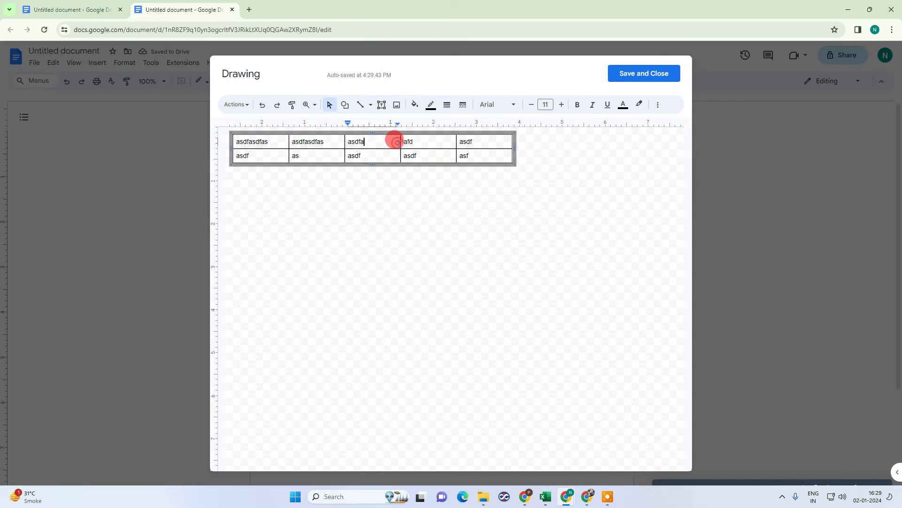
text(sdf)
click(424, 141)
text(asdf)
click(485, 141)
text(asdf)
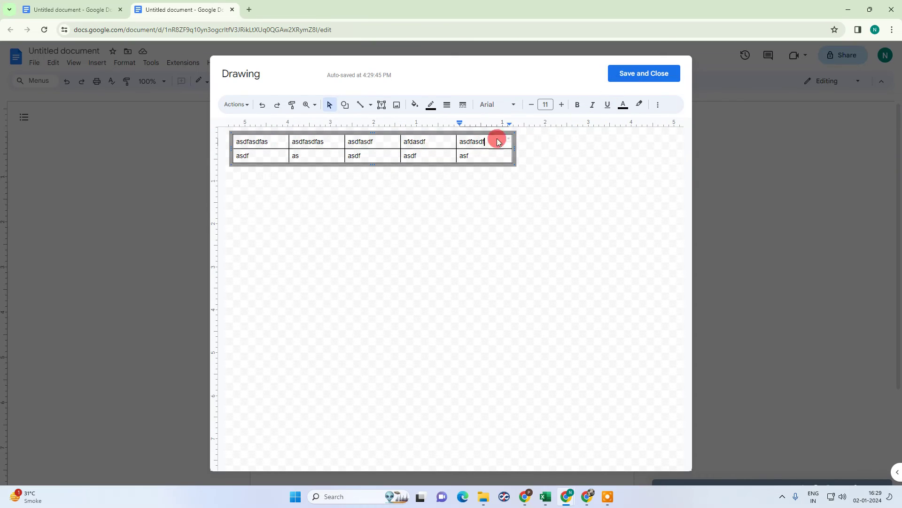
click(661, 73)
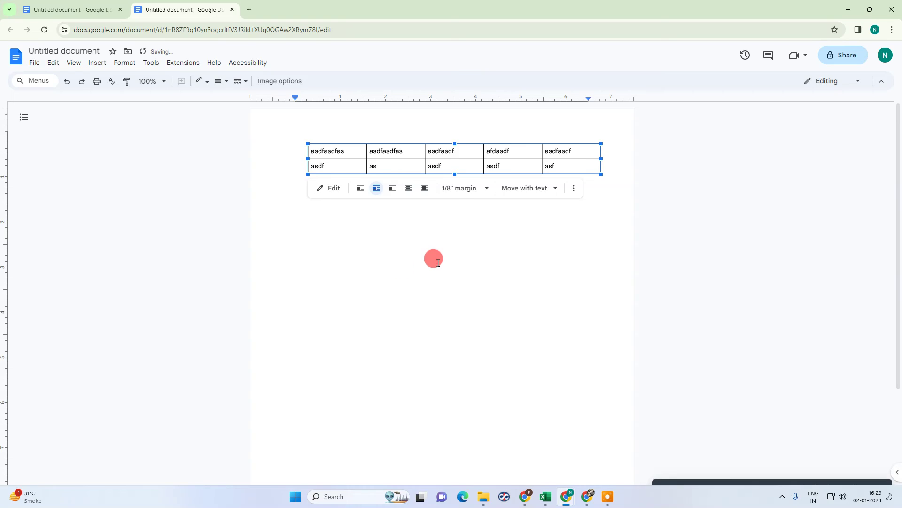
click(434, 261)
- Put the table drawing at the page top, add a text line below, then Win+D
drag(437, 151, 389, 260)
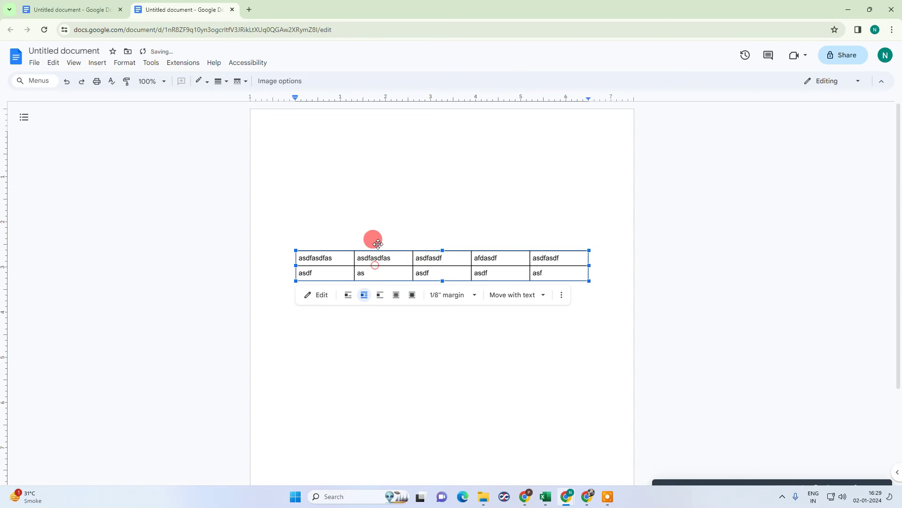
mouse_move(375, 263)
mouse_down()
mouse_move(373, 151)
mouse_move(359, 203)
mouse_move(377, 146)
mouse_up()
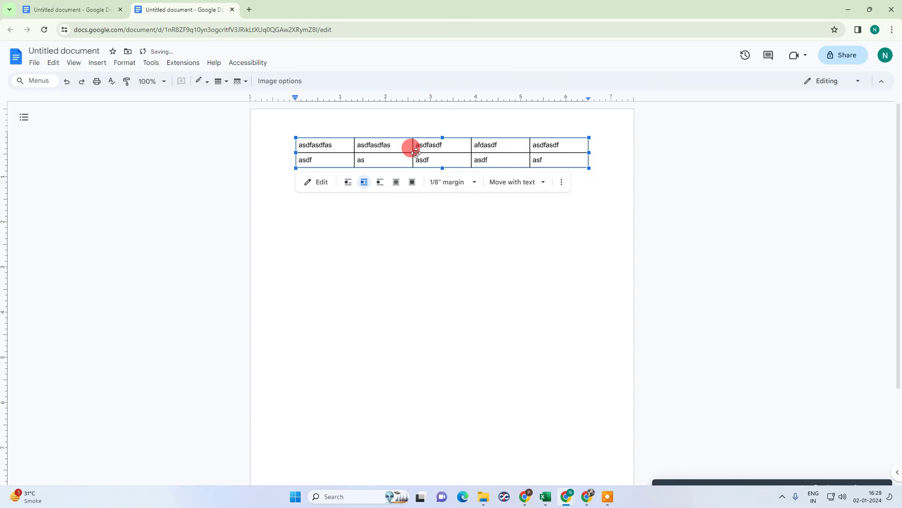
click(329, 125)
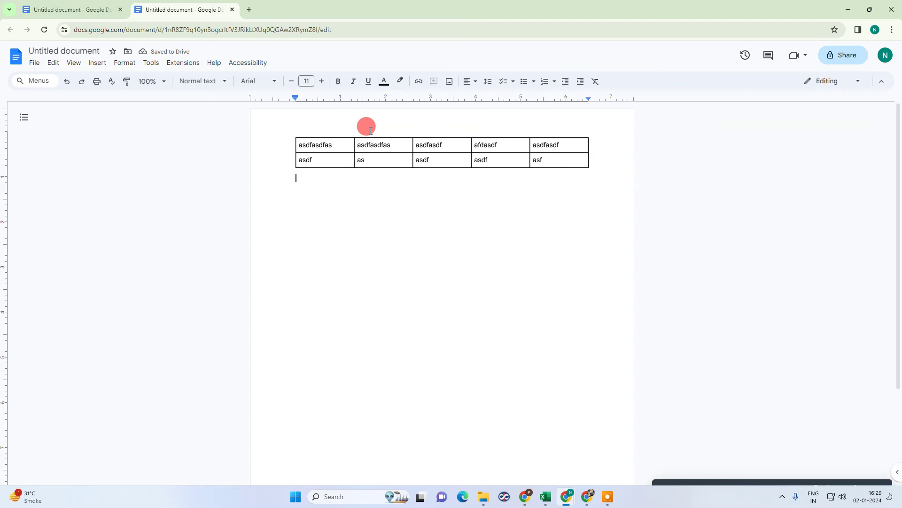
text(Sdfasdfa sdf asdf asdf a)
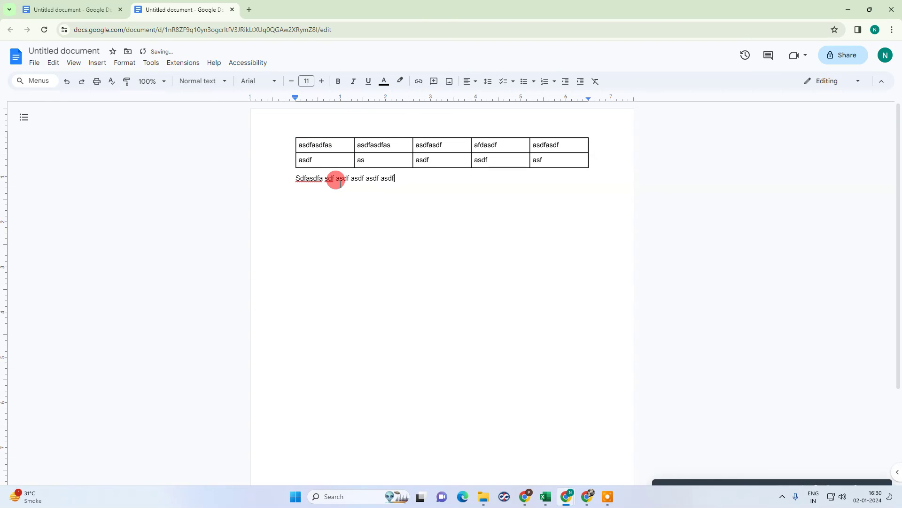
text(sdf asdf asdf)
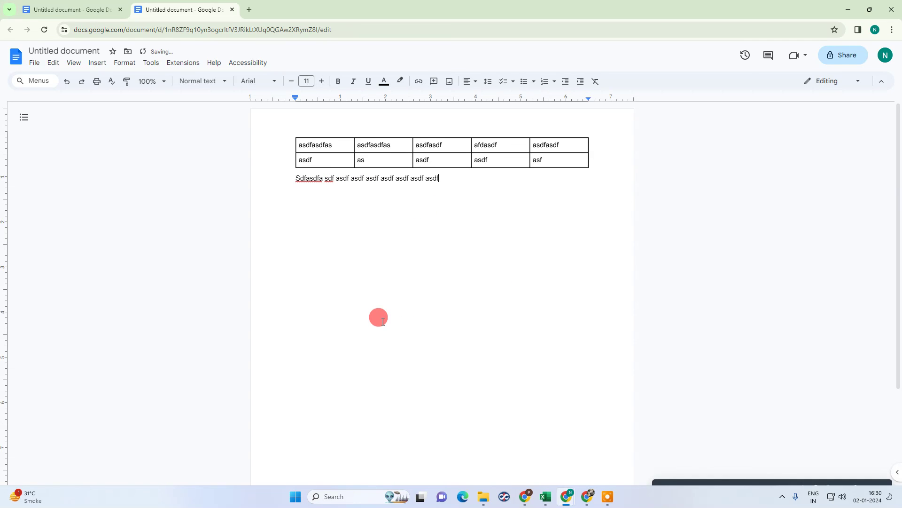
key(super+d)
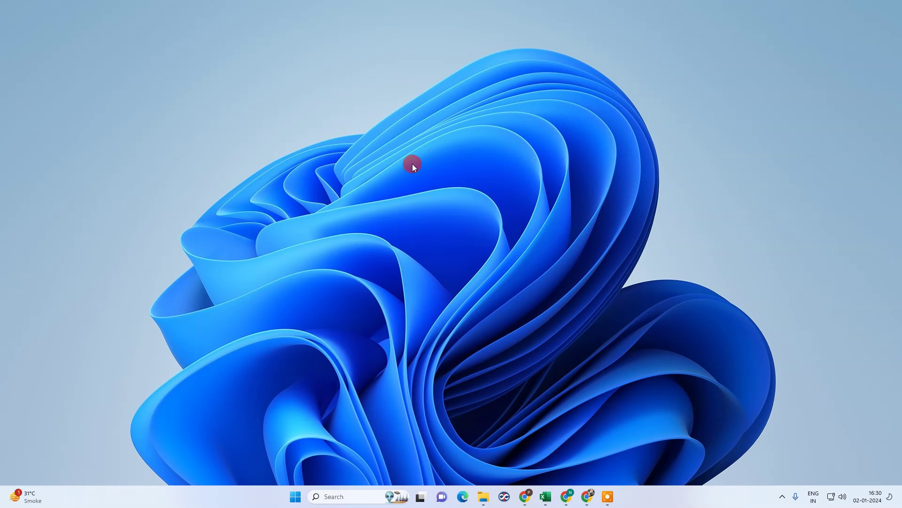